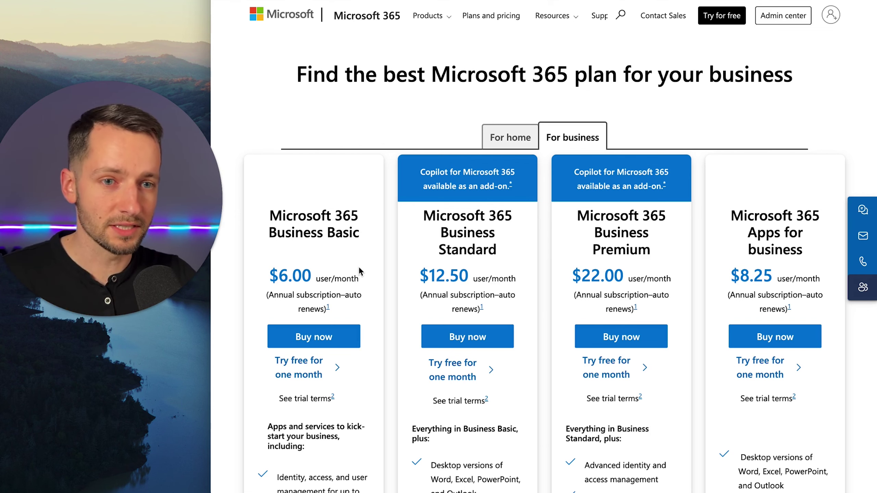
pyautogui.scroll(-7, 376, 290)
pyautogui.scroll(-7, 386, 302)
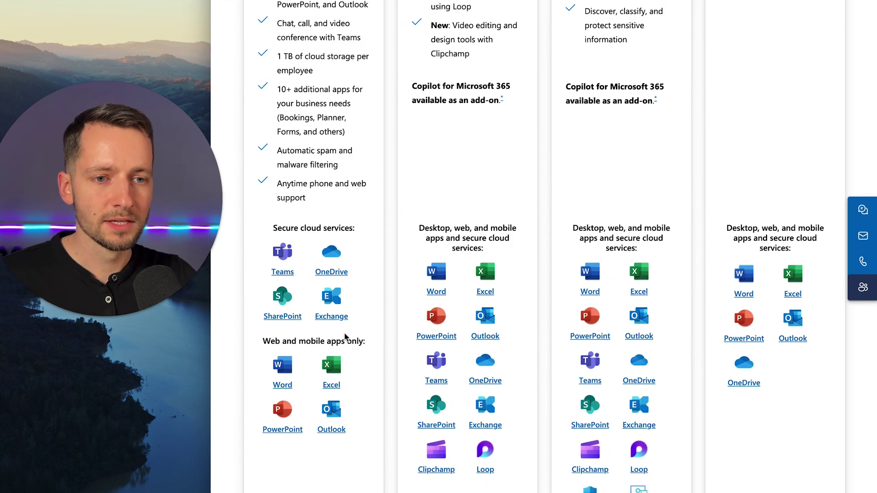
pyautogui.scroll(-1, 377, 335)
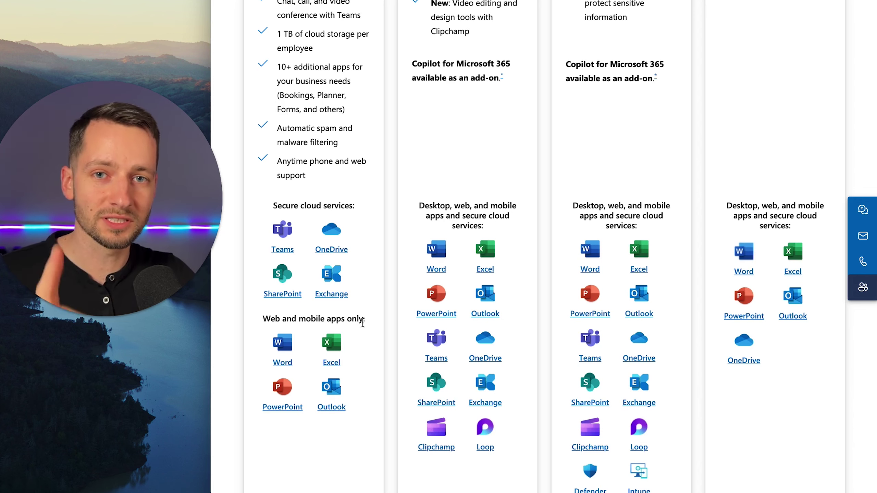
pyautogui.scroll(10, 364, 321)
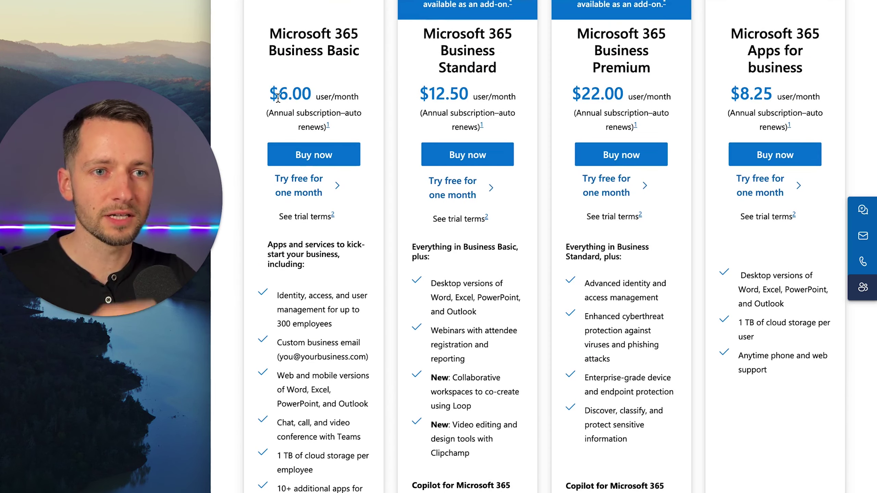
pyautogui.scroll(-10, 375, 299)
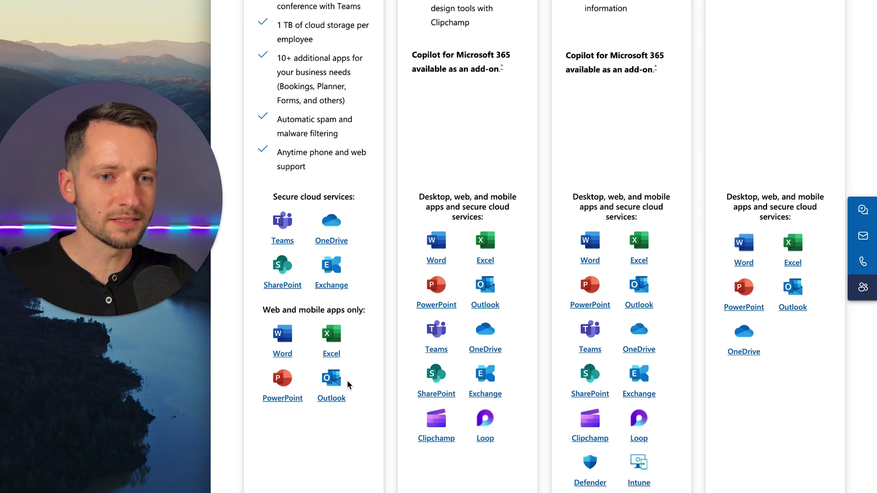
pyautogui.scroll(15, 377, 360)
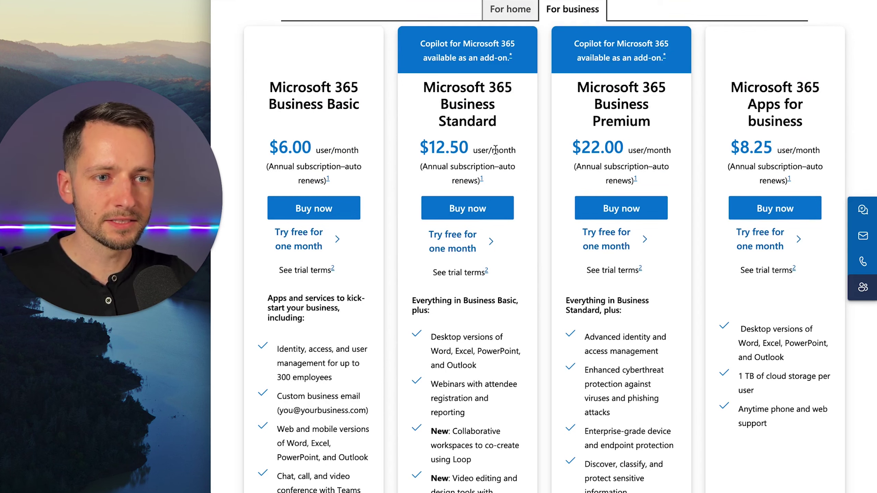
pyautogui.scroll(-10, 523, 269)
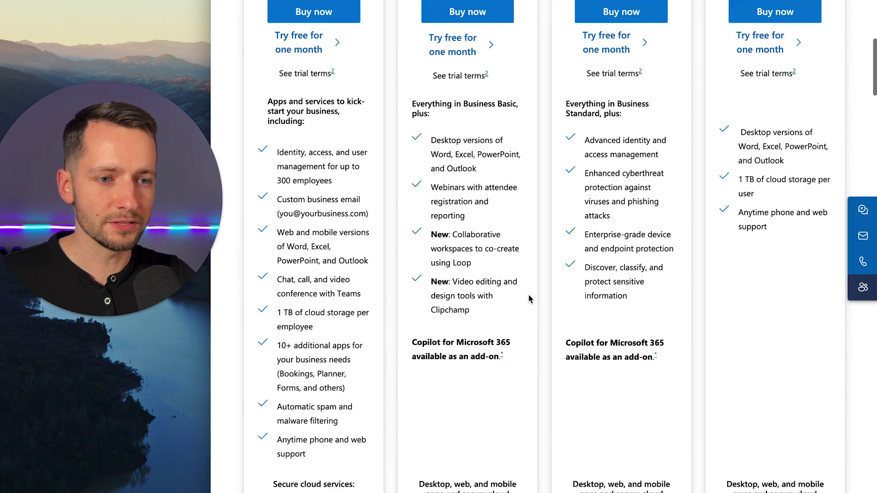
pyautogui.scroll(-4, 538, 250)
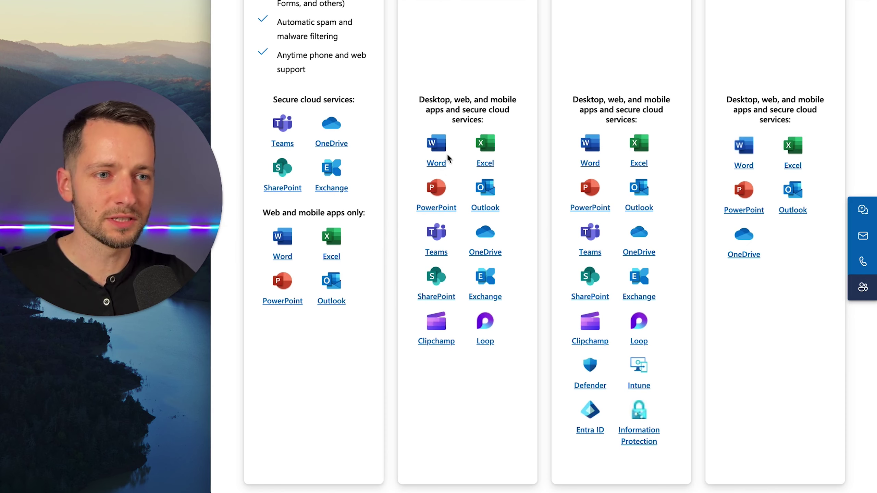
pyautogui.scroll(10, 453, 244)
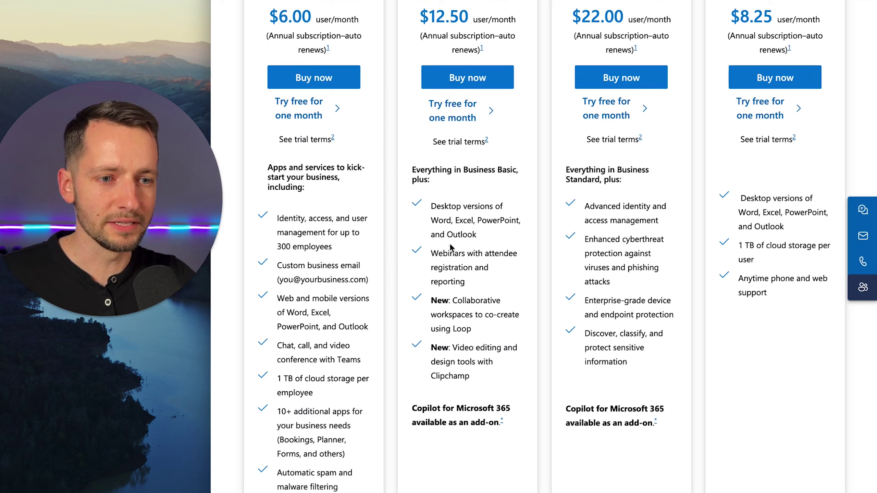
pyautogui.scroll(2, 683, 236)
pyautogui.scroll(1, 682, 235)
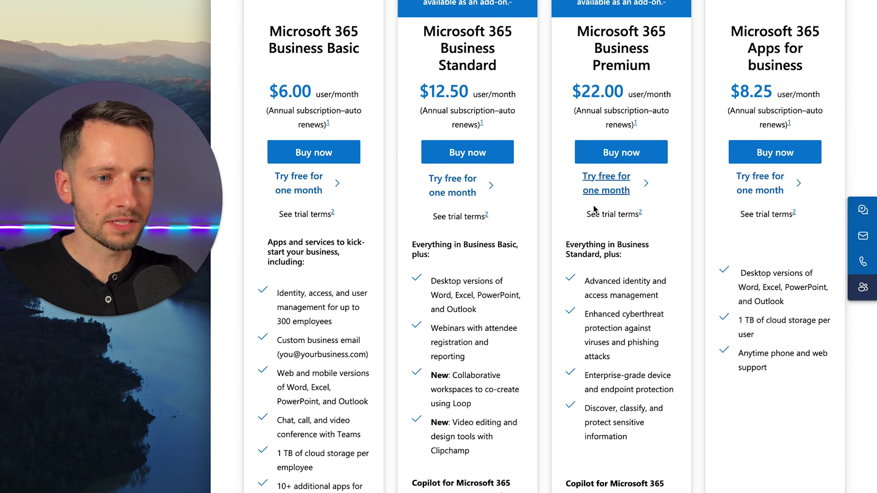
pyautogui.scroll(-4, 605, 188)
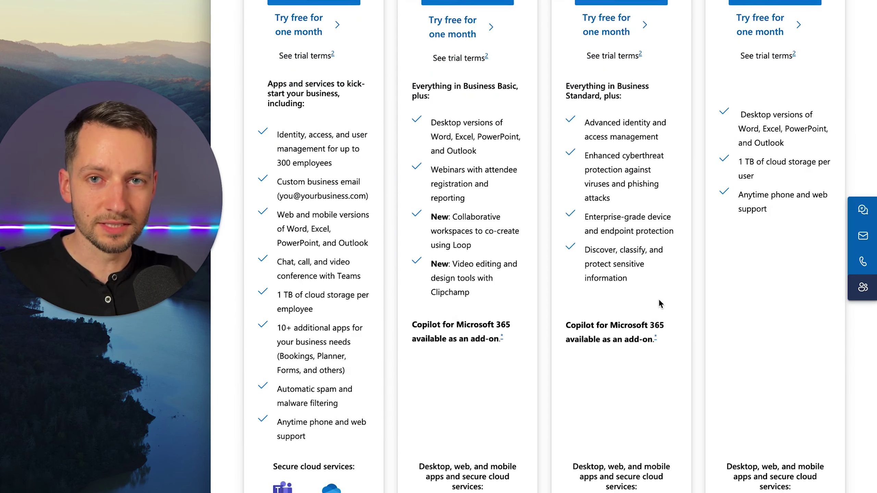
pyautogui.scroll(-8, 659, 304)
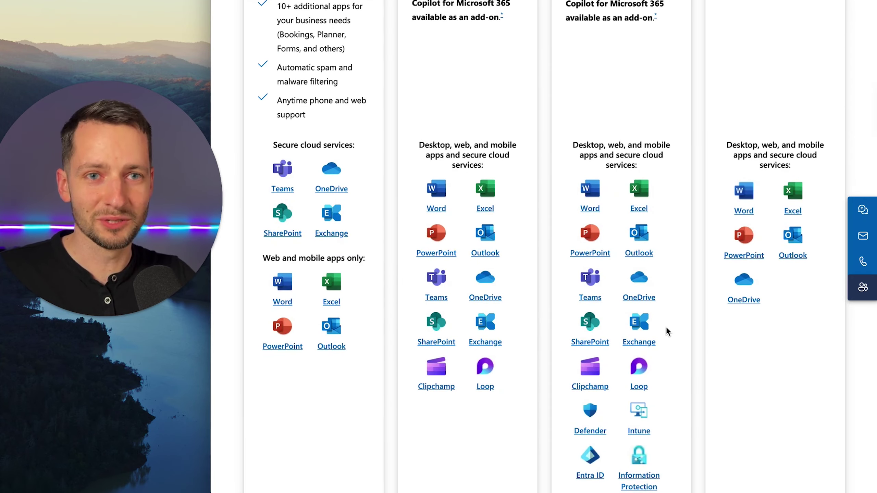
pyautogui.scroll(1, 665, 311)
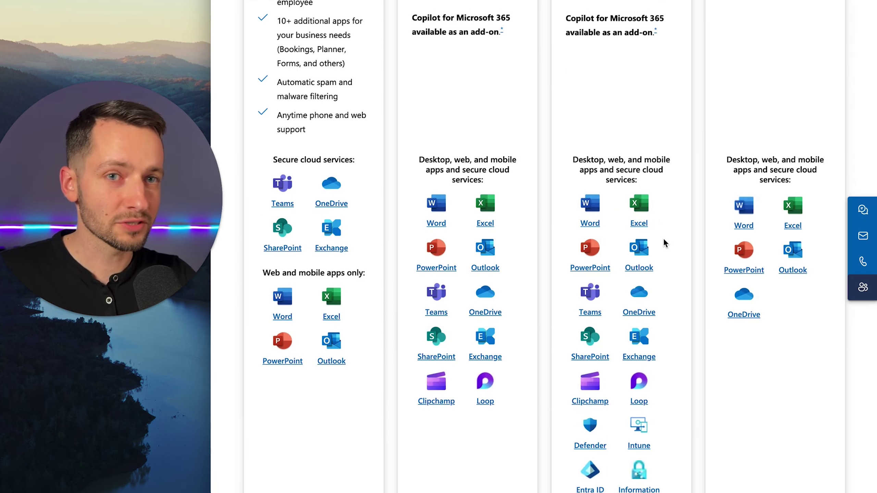
# Start the plan-finder assessment, answering 2-9 employees and another field of work
pyautogui.click(605, 3)
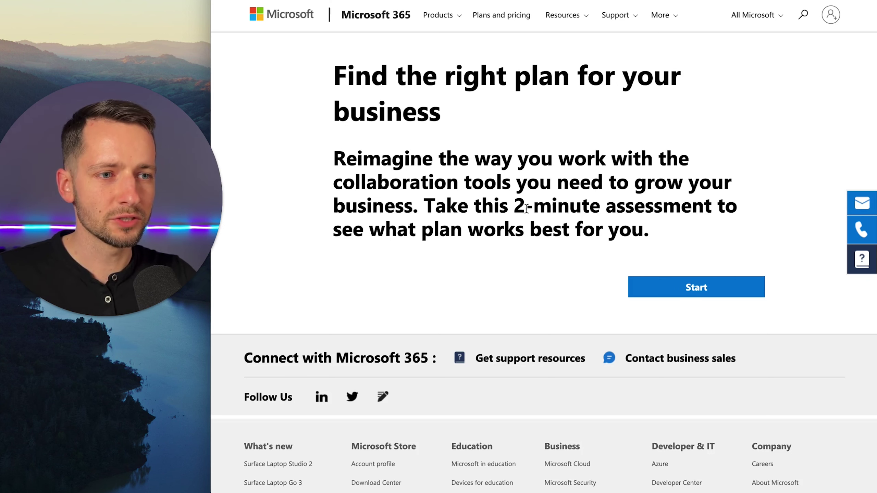
pyautogui.click(678, 281)
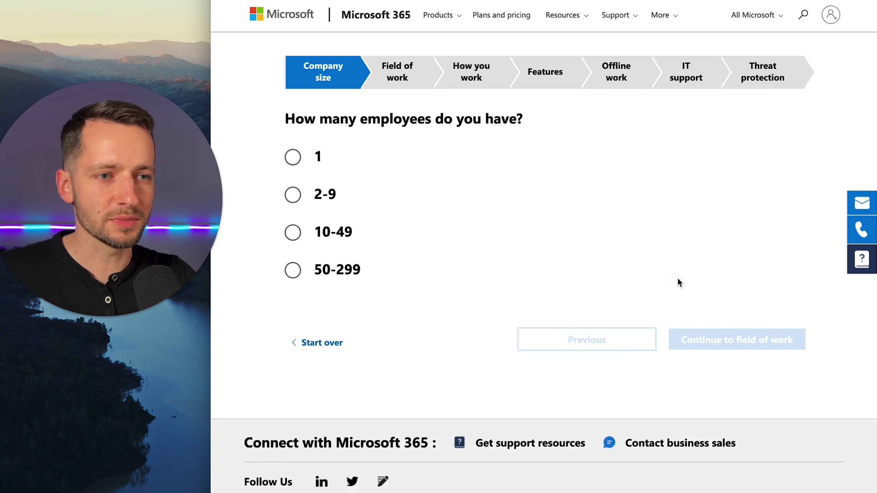
pyautogui.click(325, 194)
pyautogui.click(721, 340)
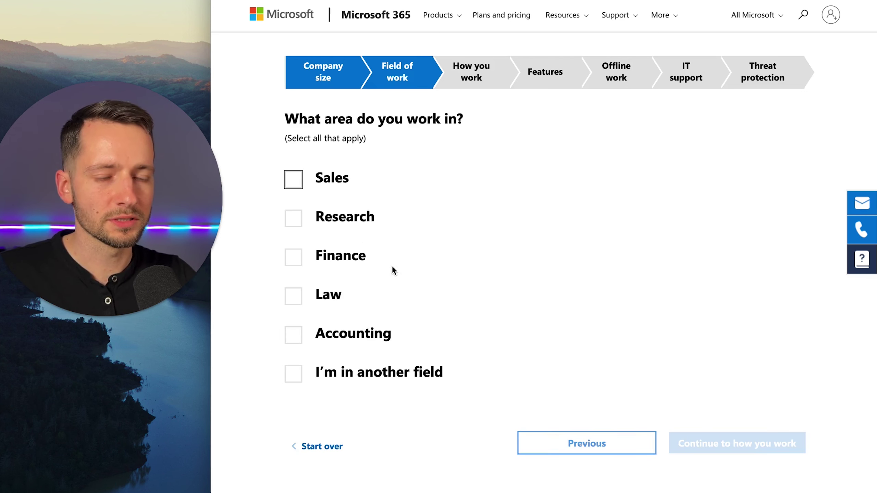
pyautogui.click(301, 337)
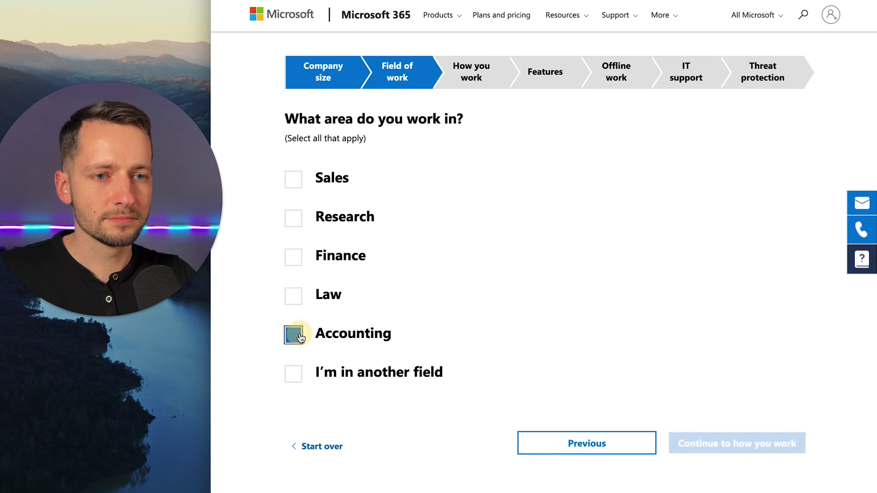
pyautogui.click(293, 370)
pyautogui.click(294, 335)
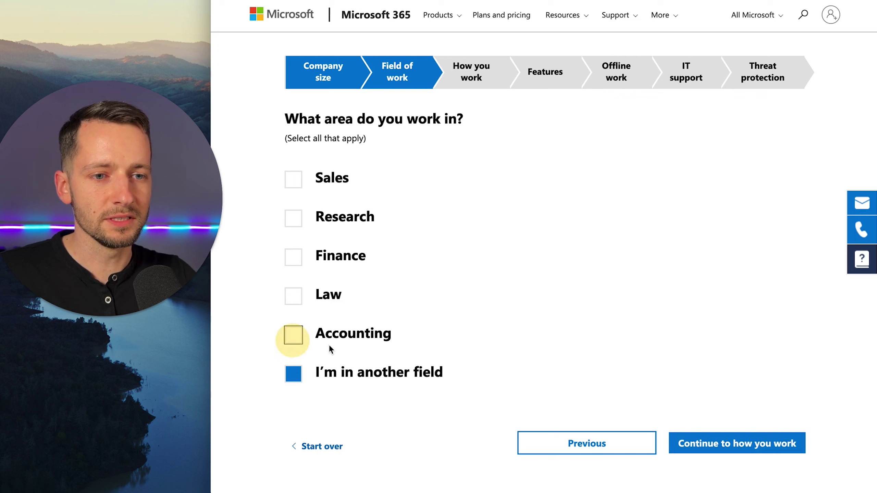
pyautogui.click(701, 443)
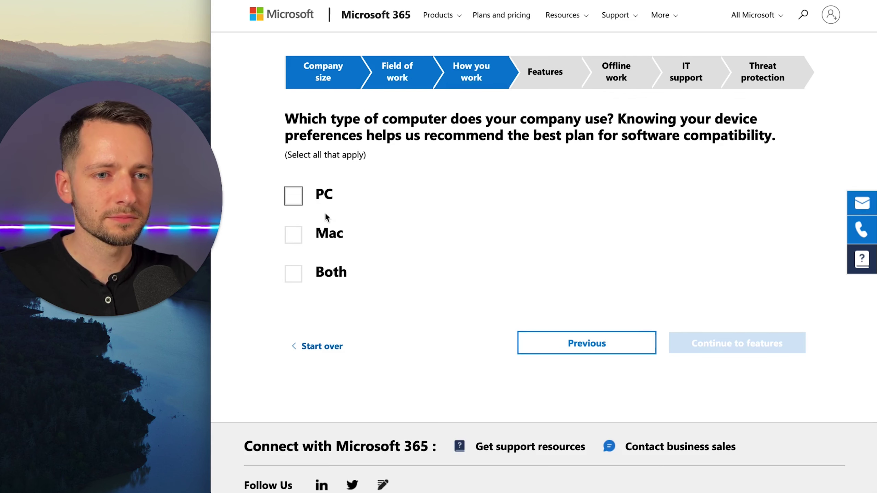
# Answer PC use, marketing materials, never offline and no IT professional, then view recommended plans
pyautogui.click(311, 199)
pyautogui.click(737, 344)
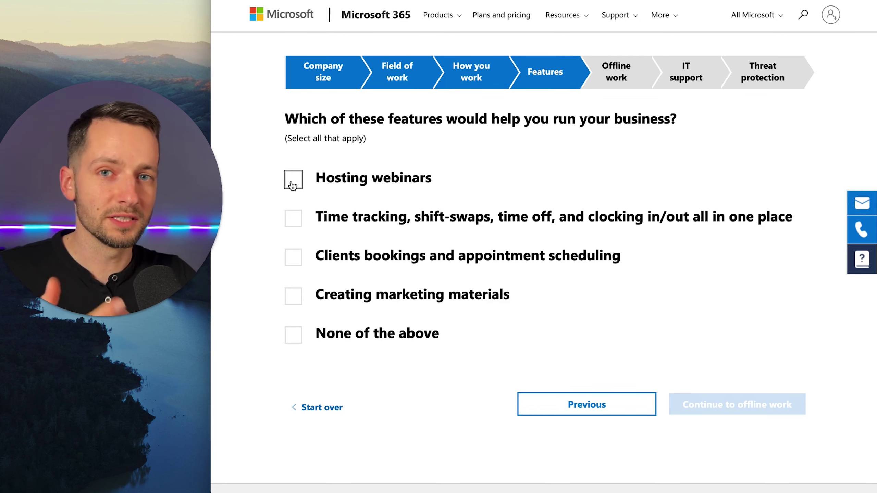
pyautogui.click(295, 296)
pyautogui.click(737, 402)
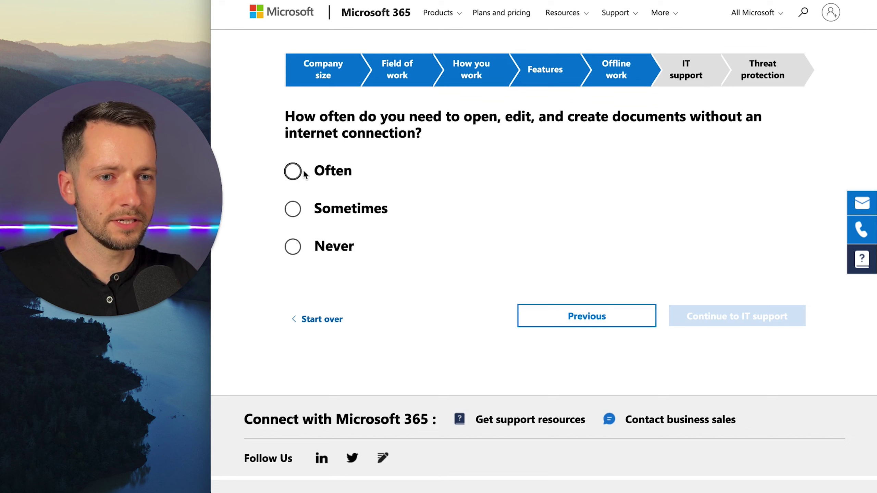
pyautogui.click(294, 247)
pyautogui.click(754, 317)
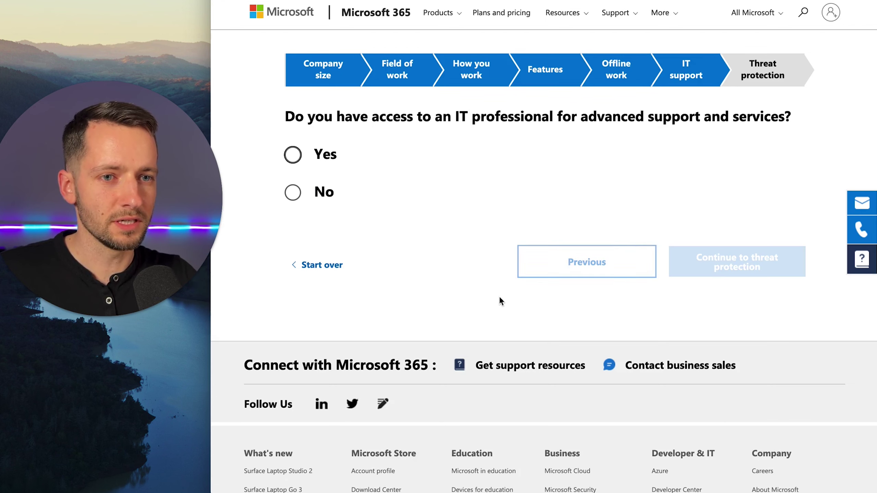
pyautogui.click(300, 157)
pyautogui.click(293, 192)
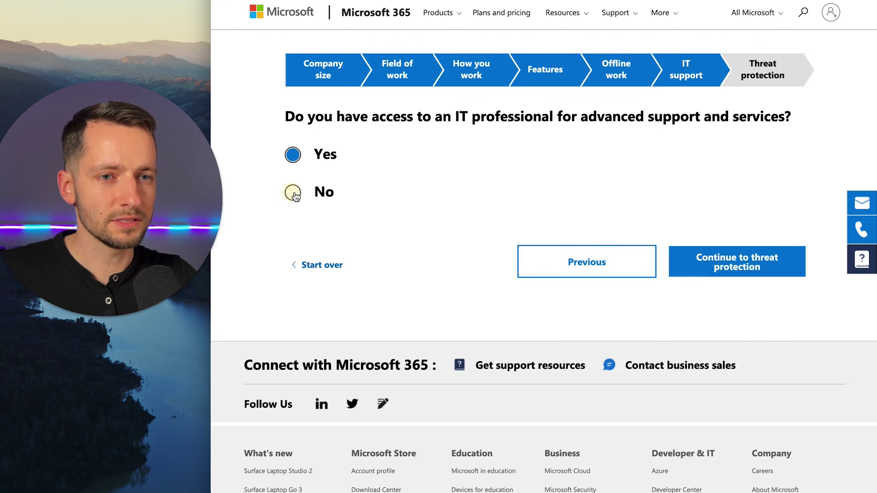
pyautogui.click(709, 270)
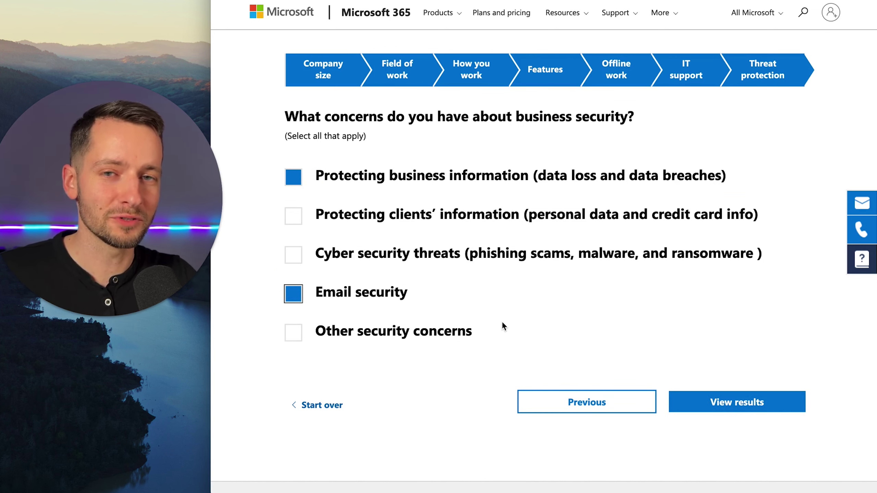
pyautogui.click(729, 401)
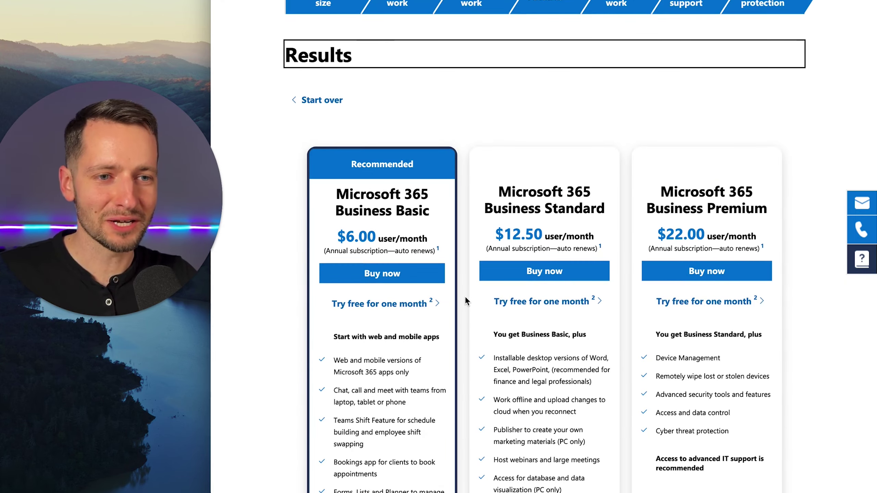
# Compare the business plan cards and start the Business Basic free one-month trial
pyautogui.scroll(-10, 464, 296)
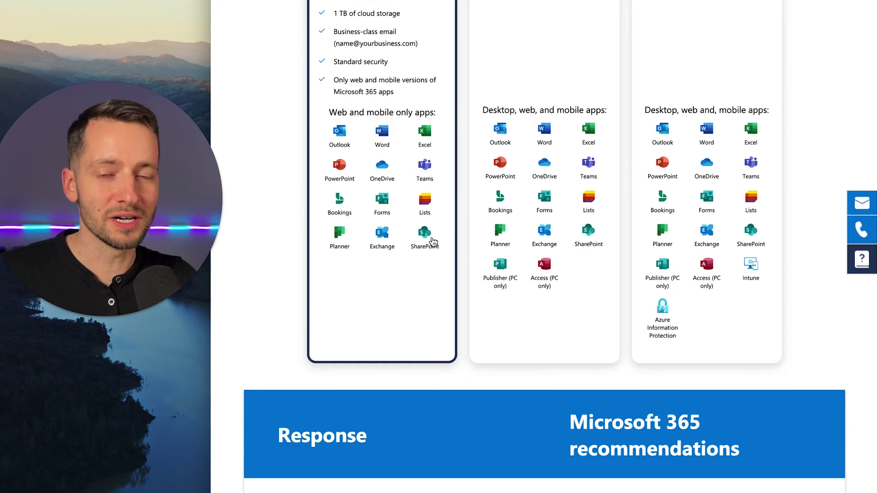
pyautogui.scroll(8, 436, 244)
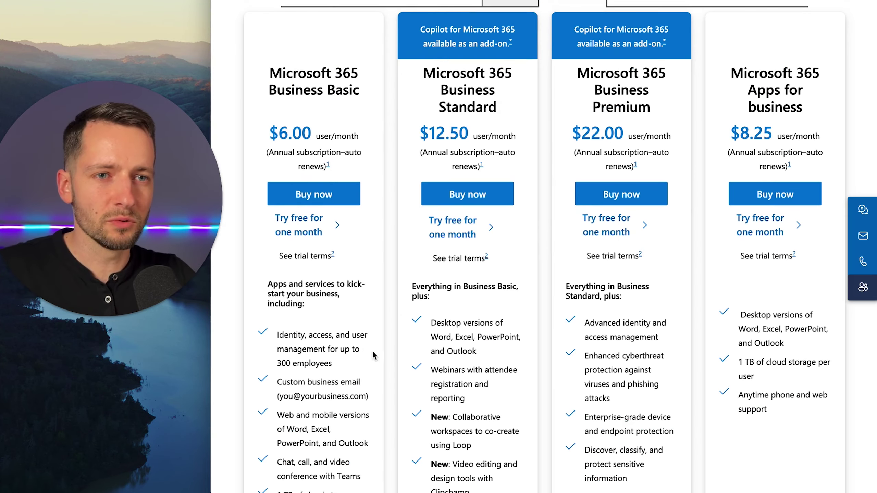
pyautogui.scroll(-3, 345, 187)
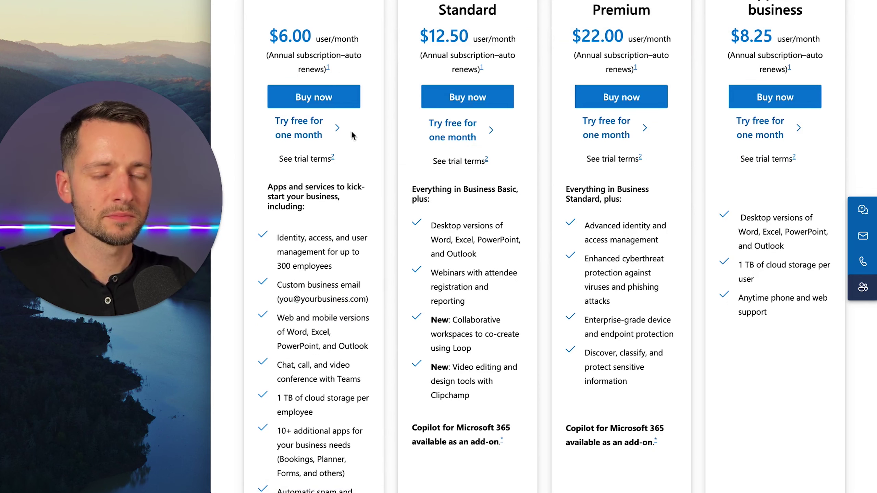
pyautogui.click(309, 133)
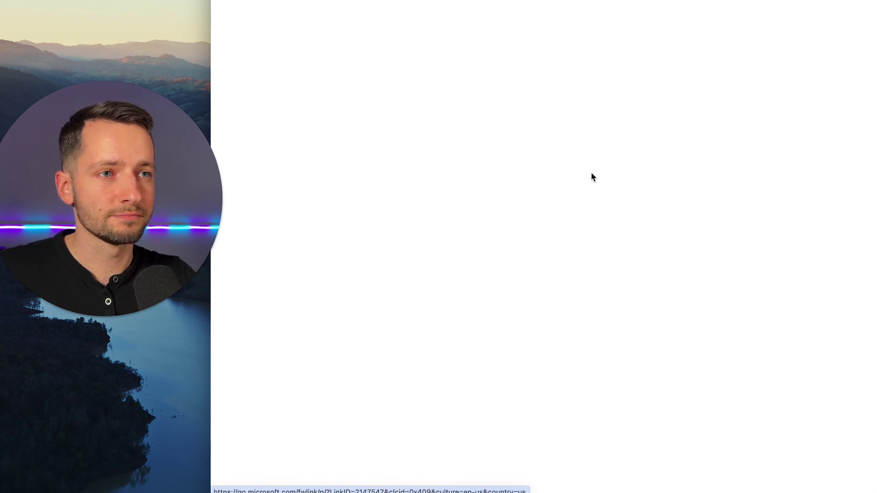
# Set the Business Basic trial to 2 users and continue to the email step
pyautogui.click(436, 181)
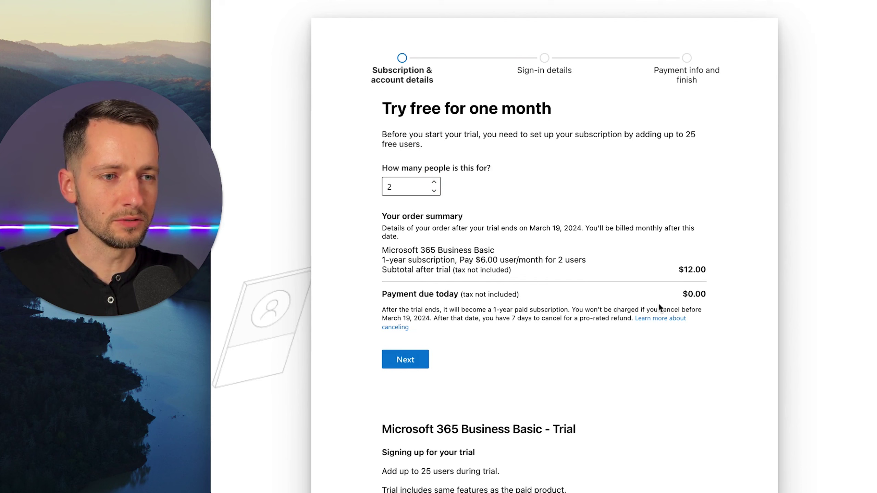
pyautogui.click(407, 354)
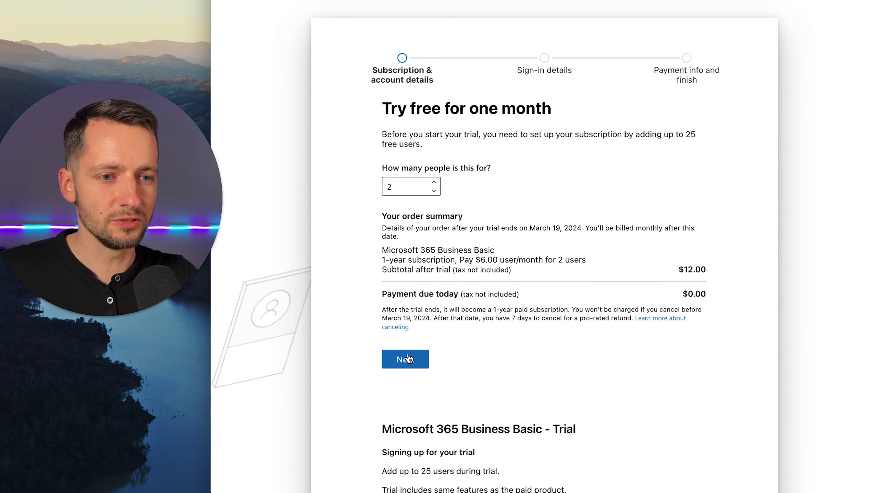
pyautogui.scroll(-5, 393, 354)
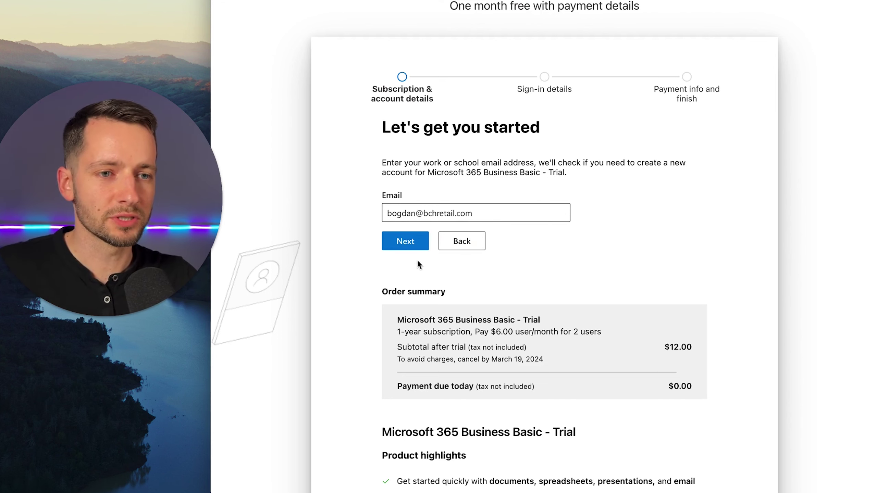
# Enter and submit the work email address, then check the already-used address message
pyautogui.click(394, 216)
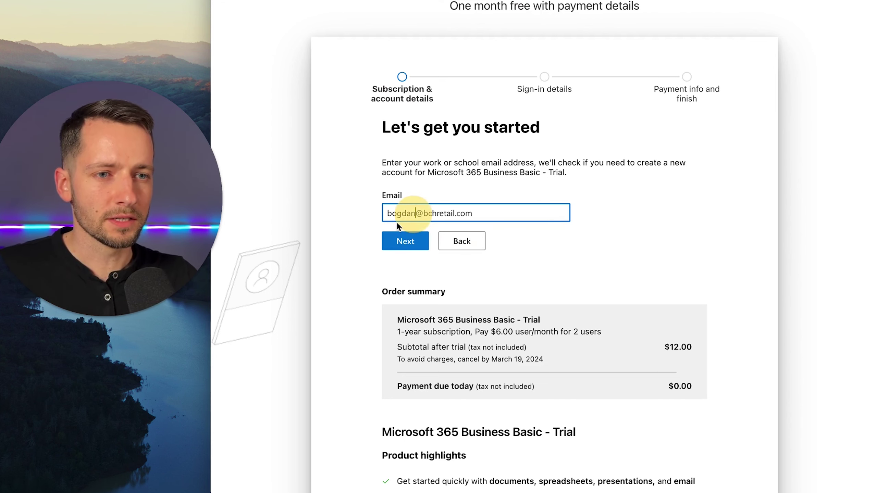
pyautogui.click(405, 243)
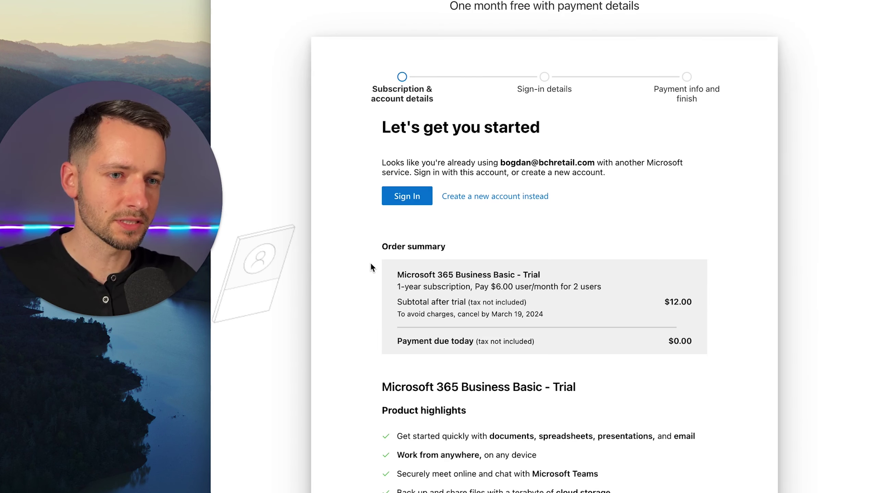
pyautogui.moveTo(501, 165)
pyautogui.mouseDown()
pyautogui.moveTo(596, 166)
pyautogui.moveTo(499, 163)
pyautogui.mouseUp()
pyautogui.click(595, 165)
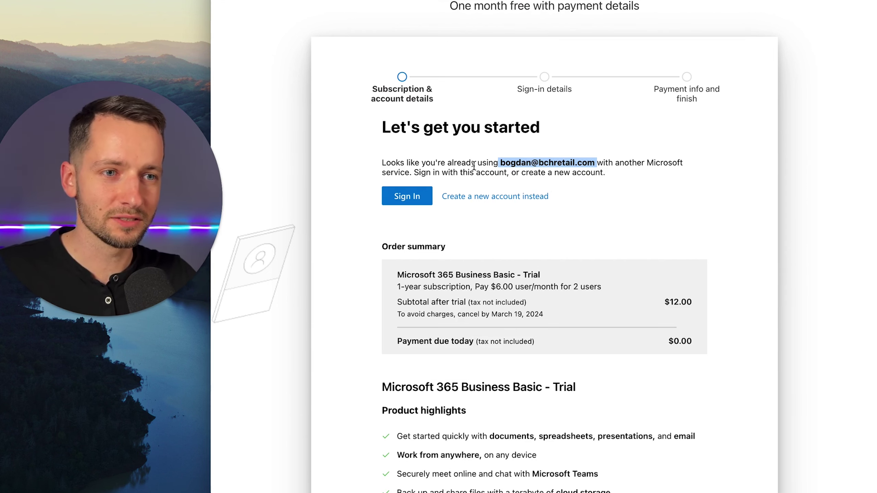
pyautogui.click(474, 166)
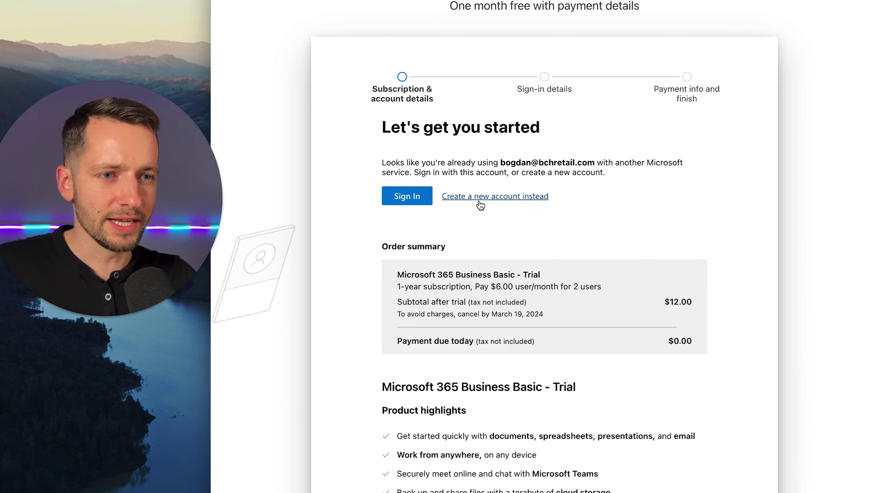
# Choose to create a new account and fill in the name and company name fields
pyautogui.click(494, 197)
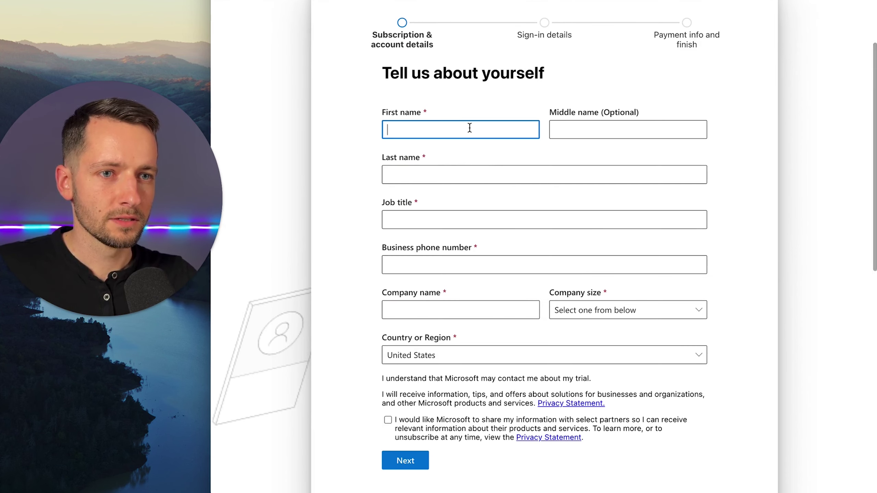
pyautogui.write('Bogdan')
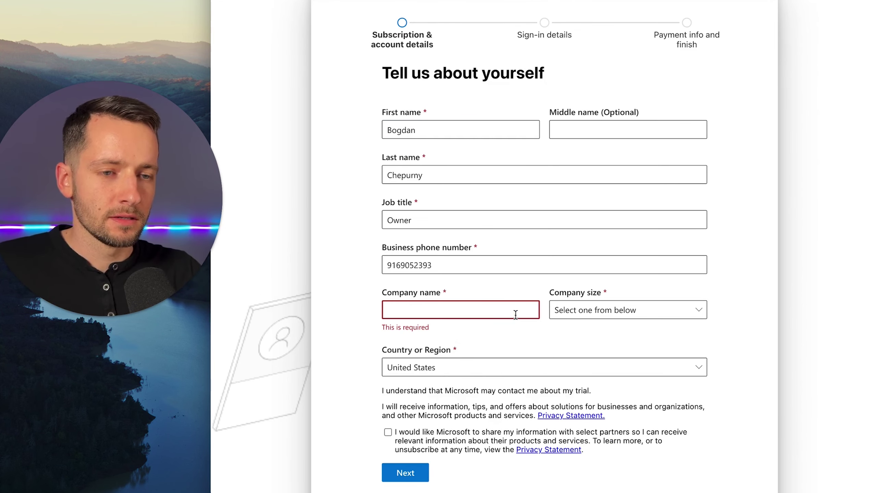
pyautogui.click(519, 310)
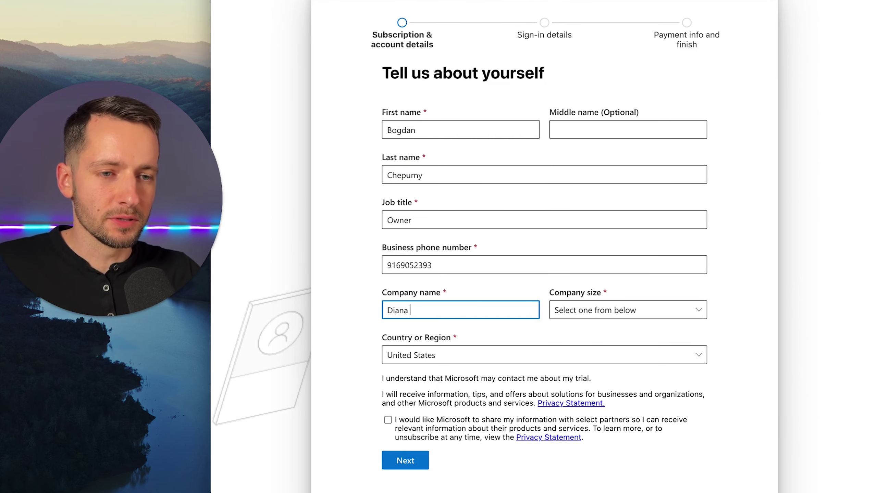
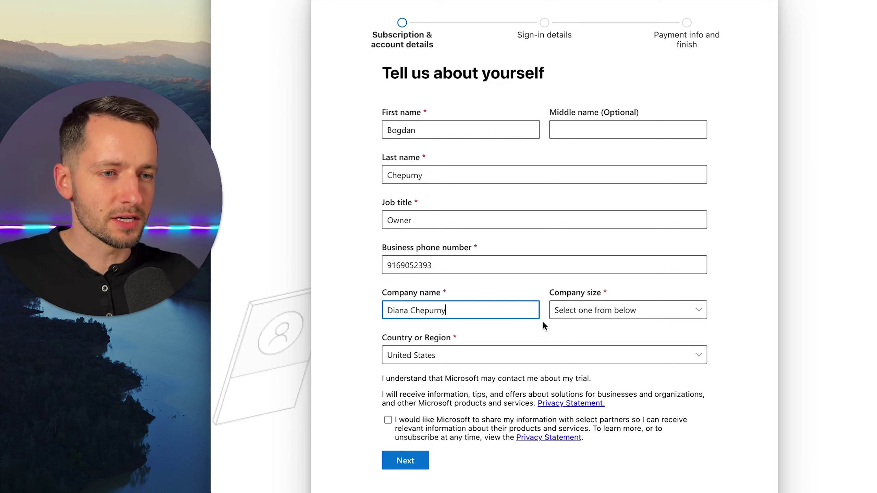
# Set the company size to 2-4 people and submit the details
pyautogui.click(568, 311)
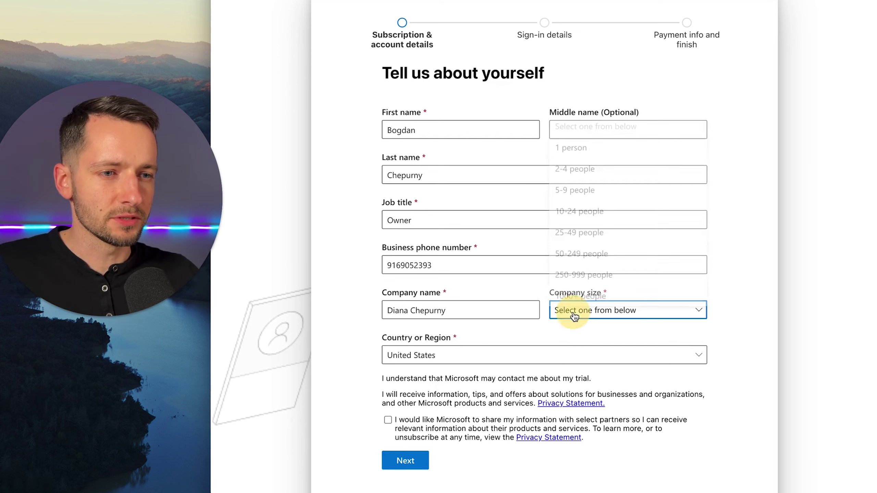
pyautogui.click(478, 316)
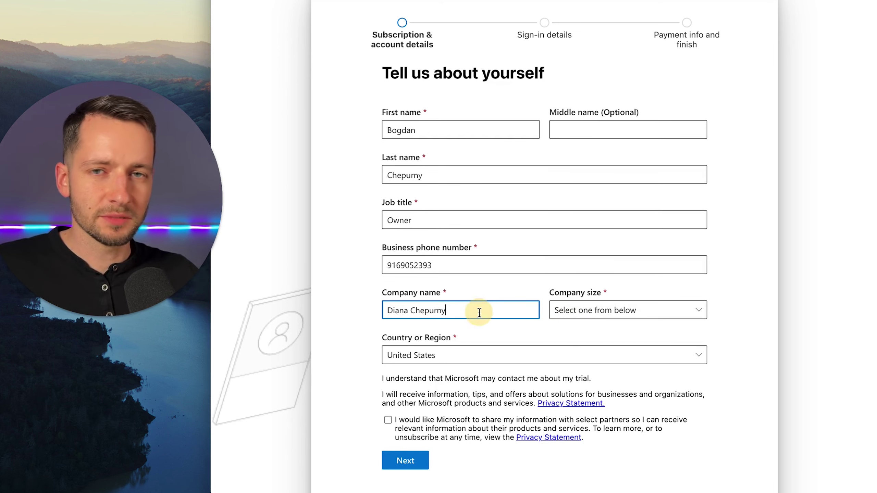
pyautogui.click(564, 310)
pyautogui.click(600, 168)
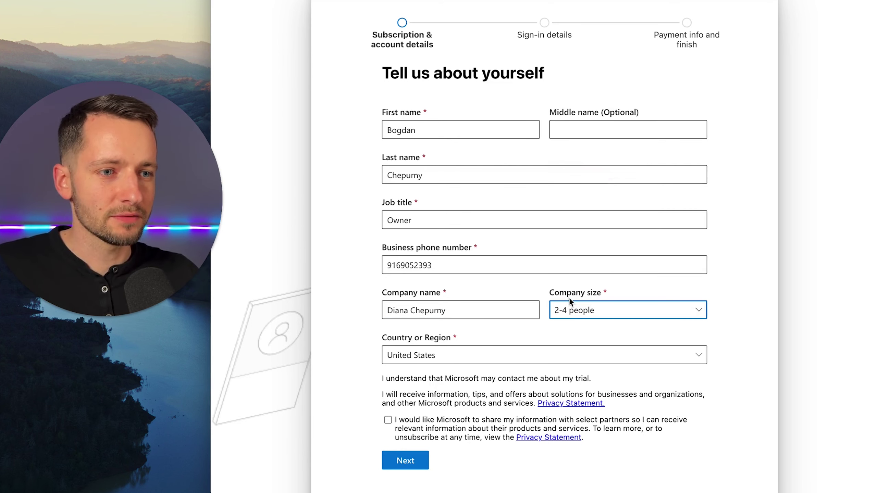
pyautogui.scroll(-6, 567, 304)
pyautogui.click(427, 124)
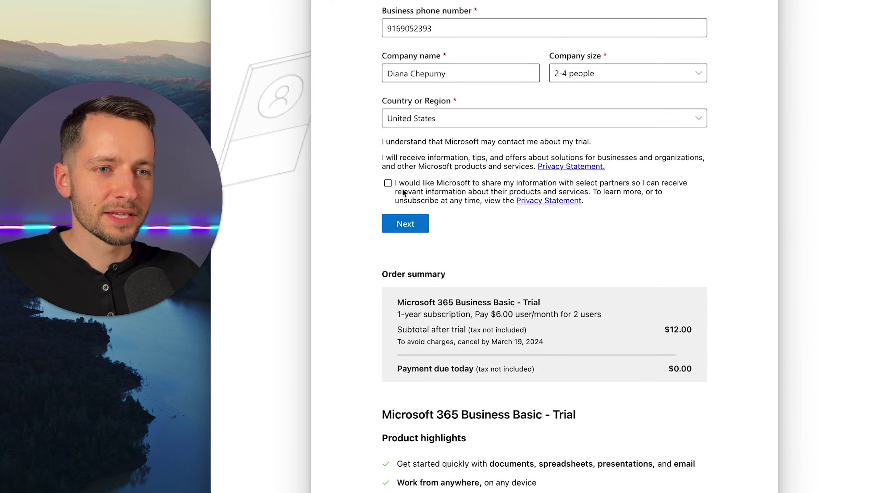
pyautogui.click(413, 223)
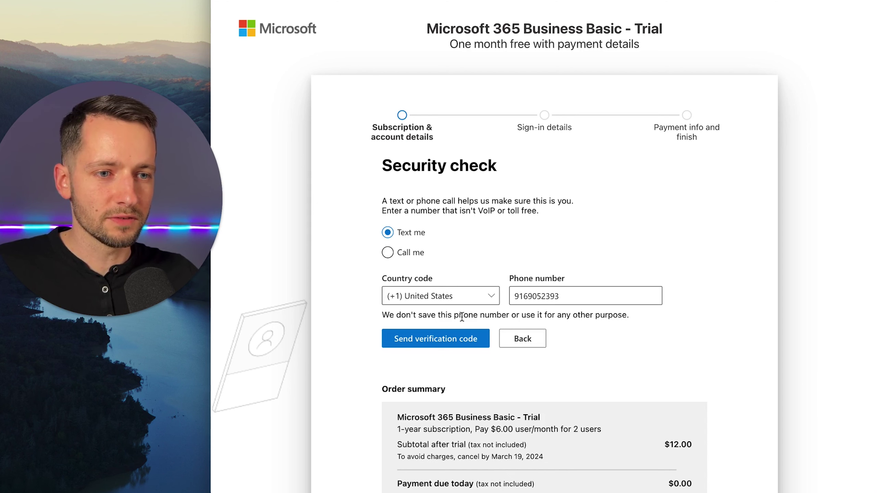
# Correct the phone number, request a text code, and verify it with the pasted SMS code
pyautogui.click(411, 345)
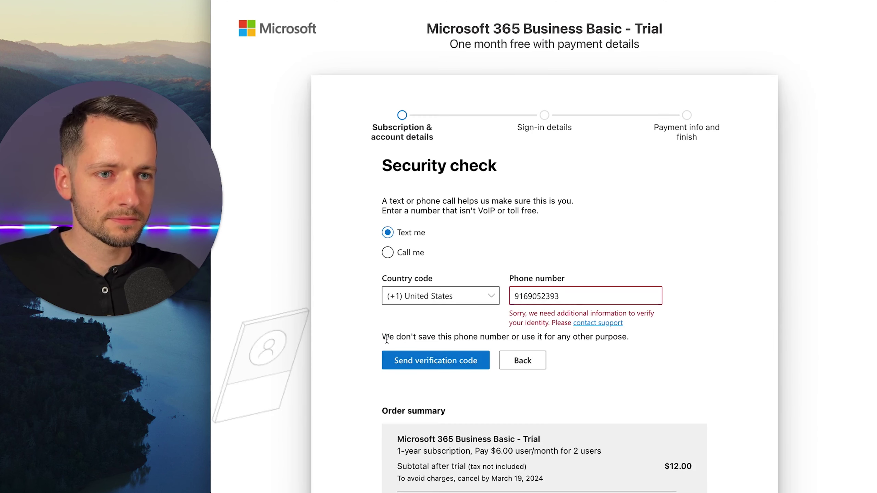
pyautogui.doubleClick(536, 296)
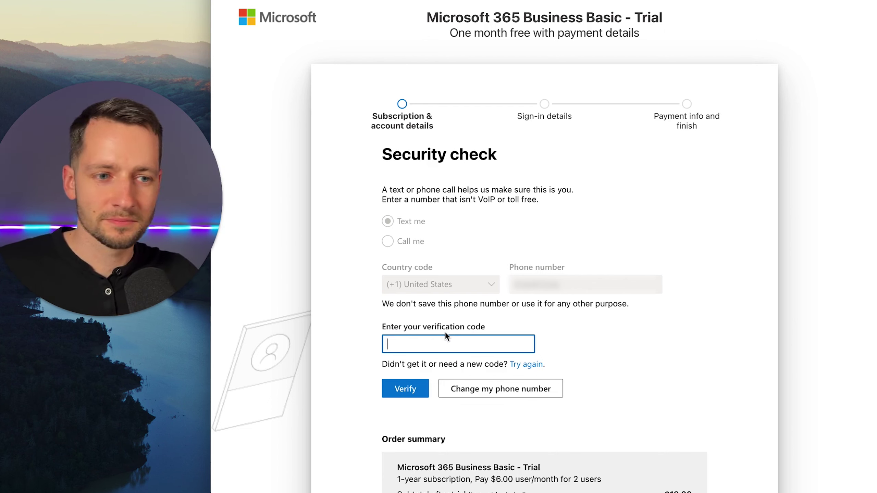
pyautogui.click(418, 388)
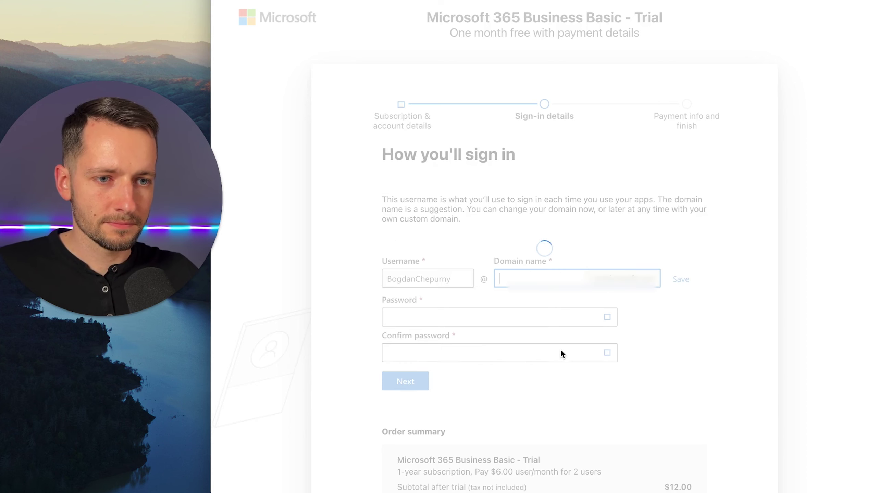
# Remove the surname from the username, save the onmicrosoft.com domain, set the password and create the account
pyautogui.click(413, 278)
pyautogui.moveTo(414, 278); pyautogui.dragTo(468, 279)
pyautogui.press('BackSpace')
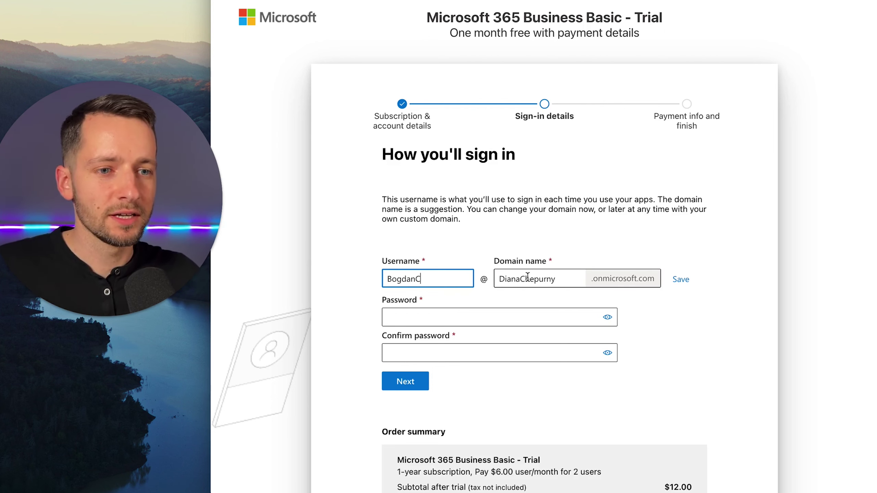
pyautogui.click(506, 315)
pyautogui.click(537, 279)
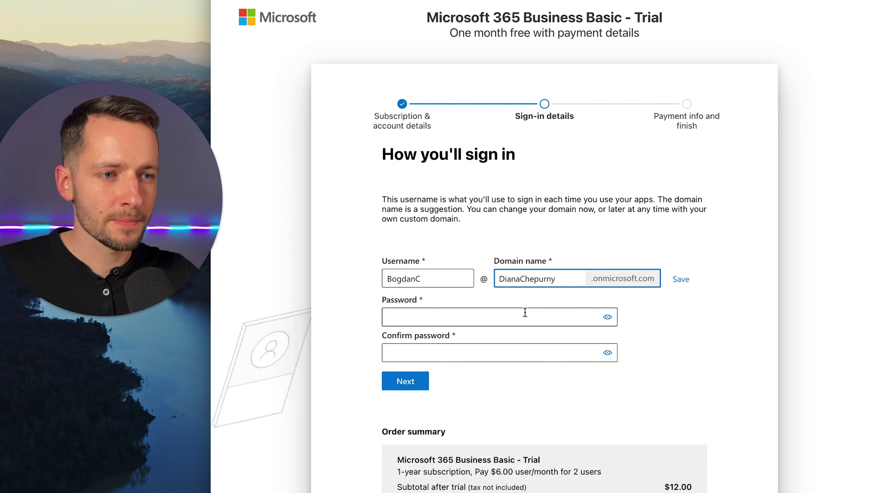
pyautogui.click(679, 280)
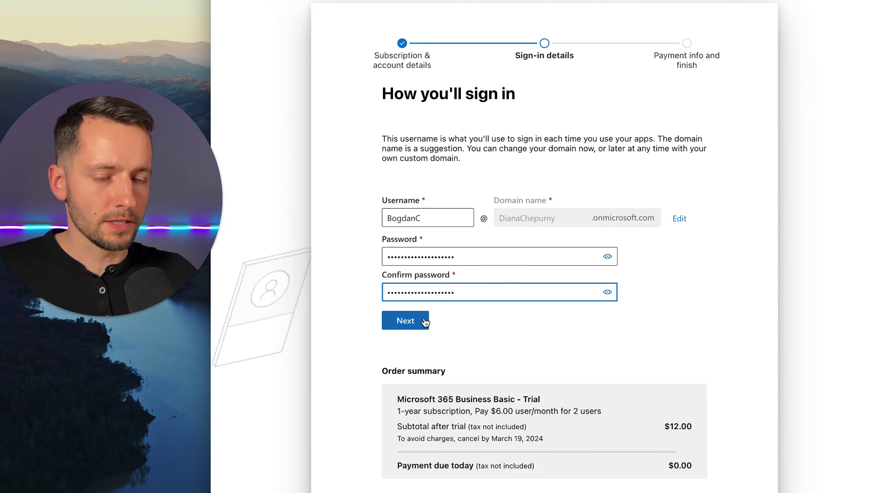
pyautogui.click(422, 319)
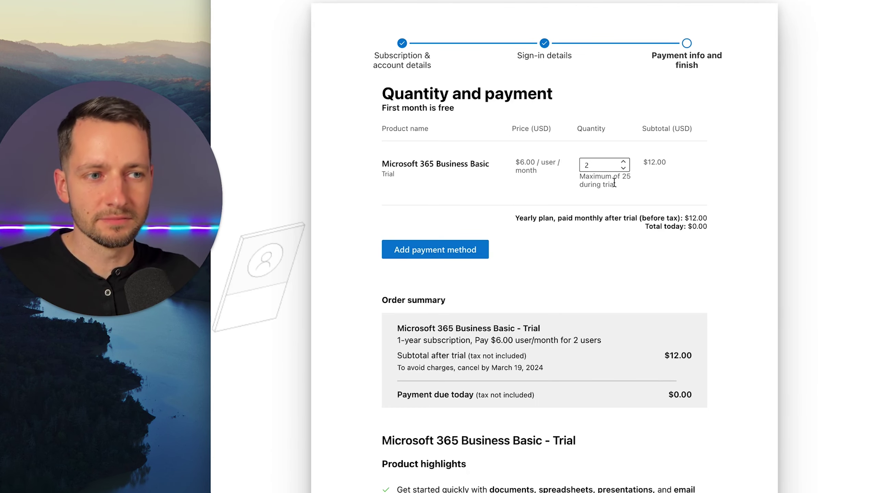
# Save a payment card for the 2-user order and start the Business Basic free trial
pyautogui.moveTo(620, 179); pyautogui.dragTo(629, 183)
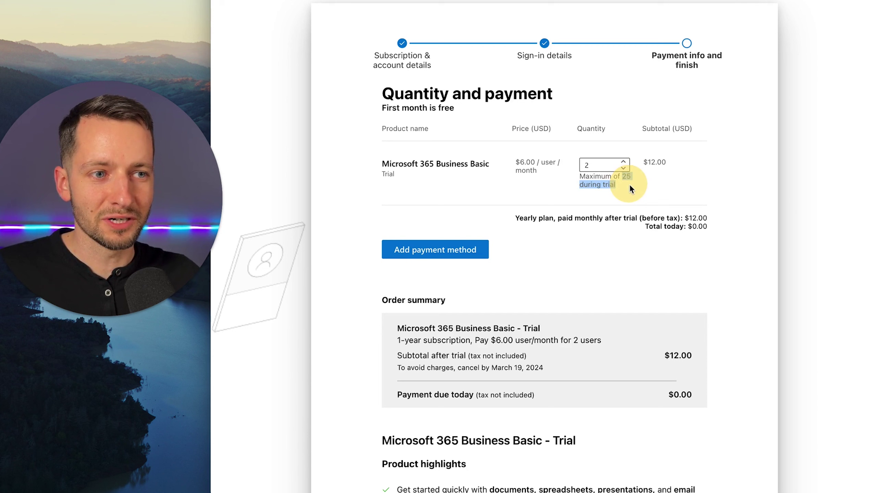
pyautogui.click(594, 274)
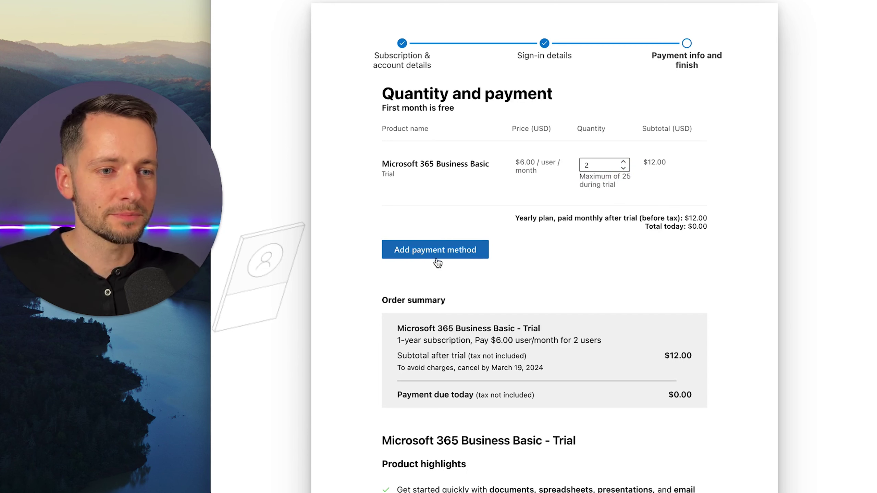
pyautogui.click(405, 258)
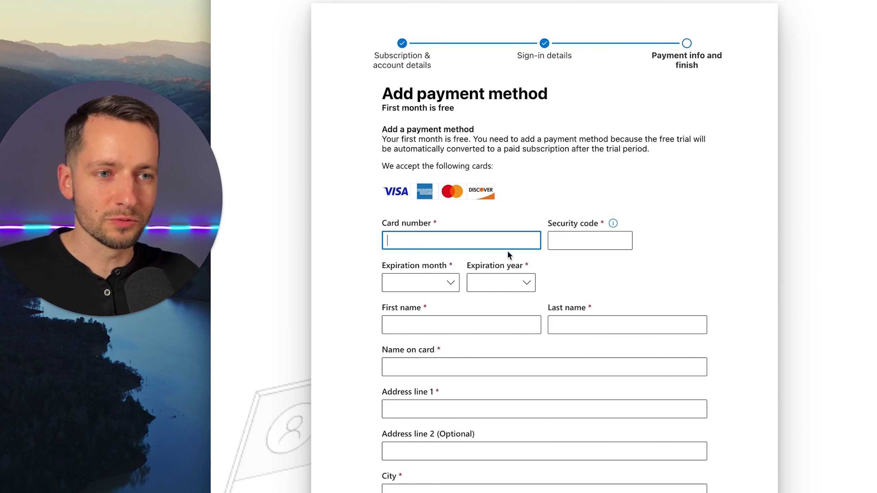
pyautogui.scroll(-2, 449, 224)
pyautogui.scroll(-2, 412, 212)
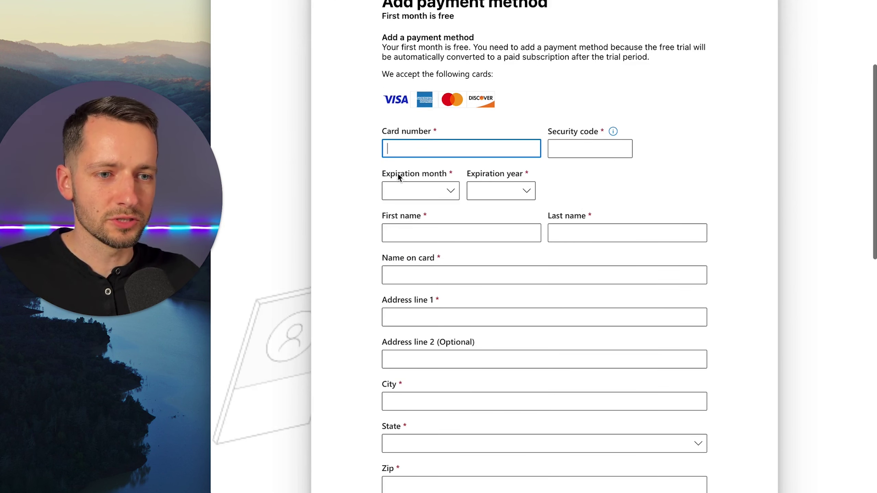
pyautogui.scroll(-10, 432, 158)
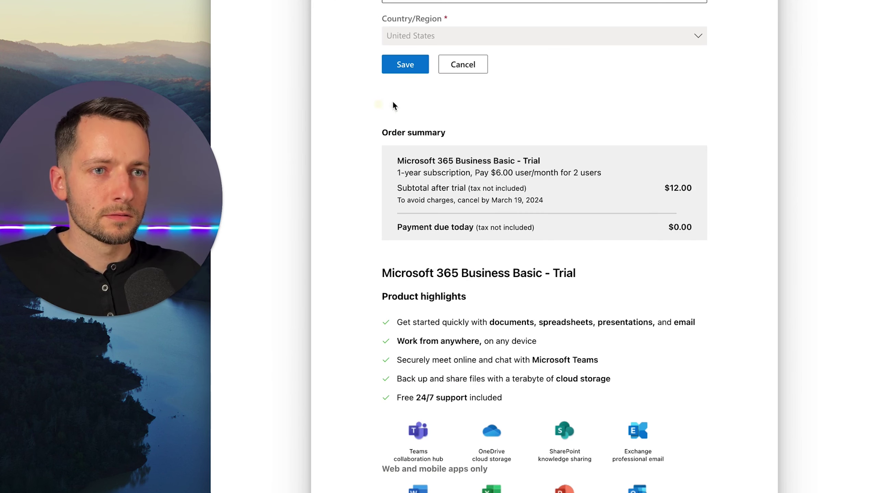
pyautogui.click(410, 73)
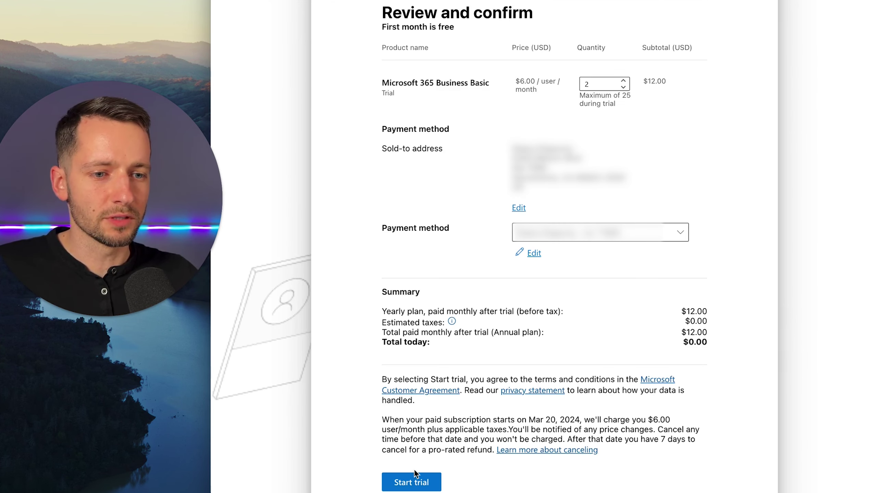
pyautogui.click(419, 482)
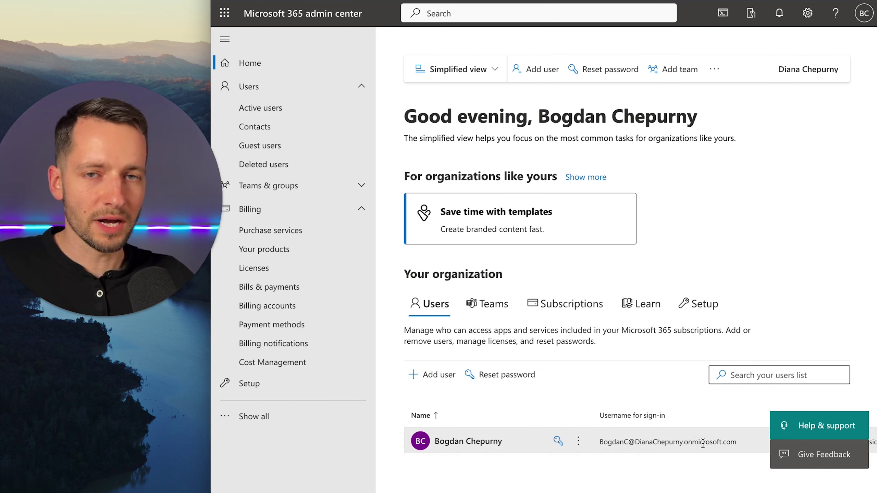
# Scroll the admin center Users list to see the admin's Business Basic licence
pyautogui.scroll(-4, 705, 415)
pyautogui.hscroll(3, 760, 308)
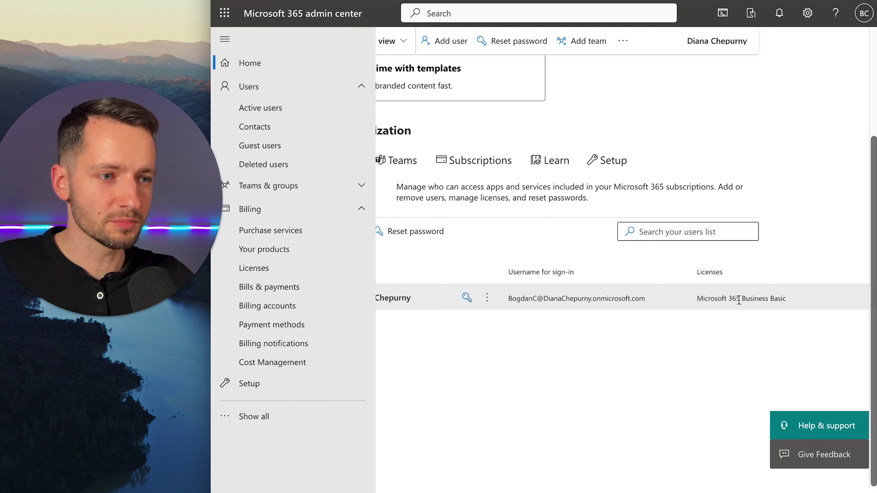
pyautogui.hscroll(-3, 728, 308)
pyautogui.scroll(3, 673, 218)
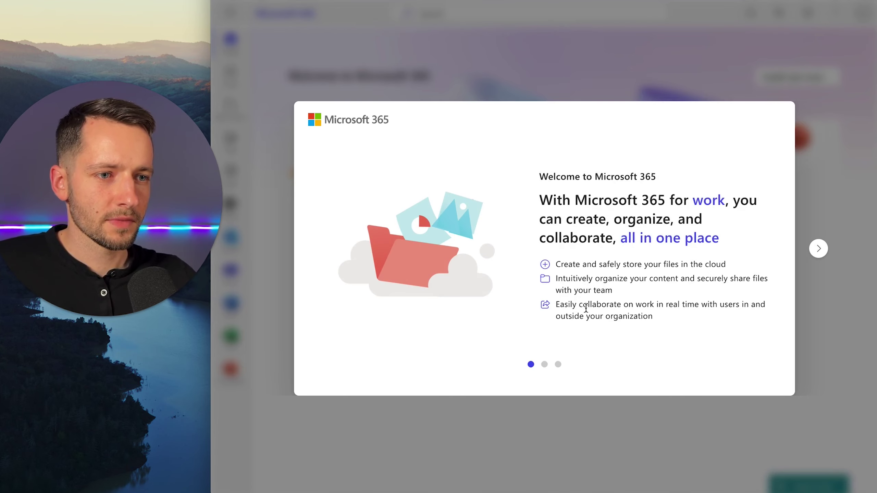
# Dismiss the welcome slides and home page tour tips, and close the Install and more options
pyautogui.click(818, 250)
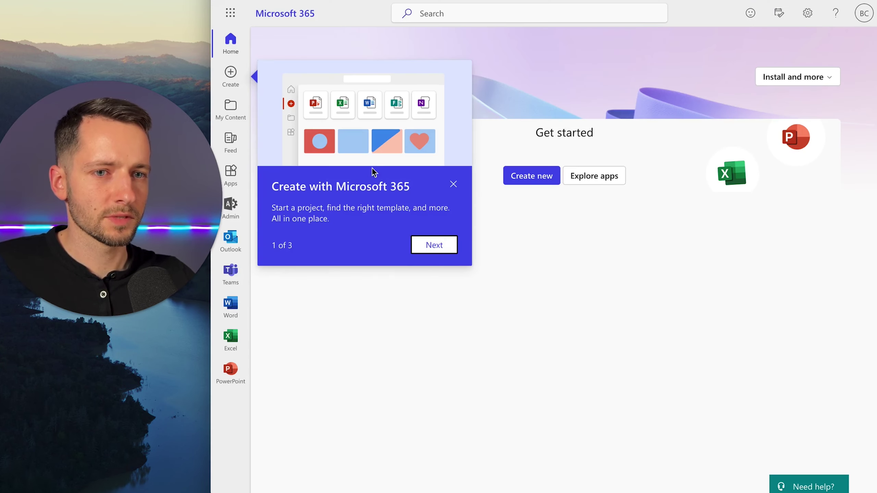
pyautogui.click(432, 245)
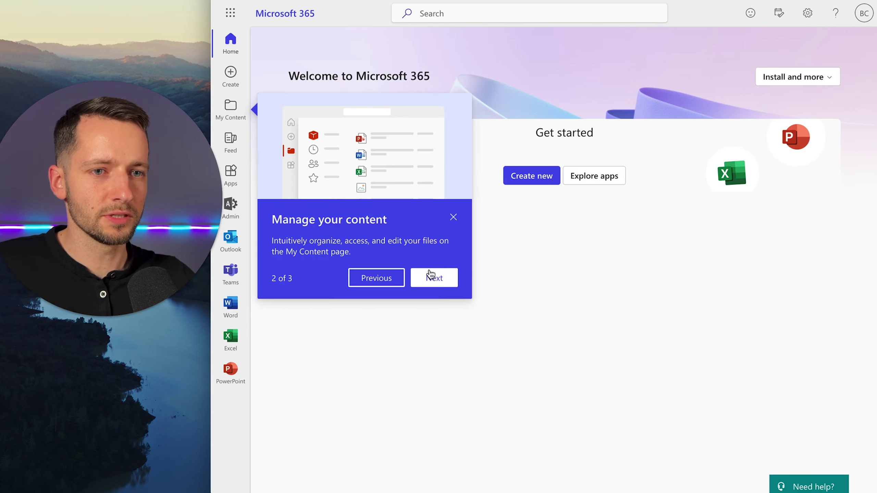
pyautogui.click(434, 276)
pyautogui.click(431, 345)
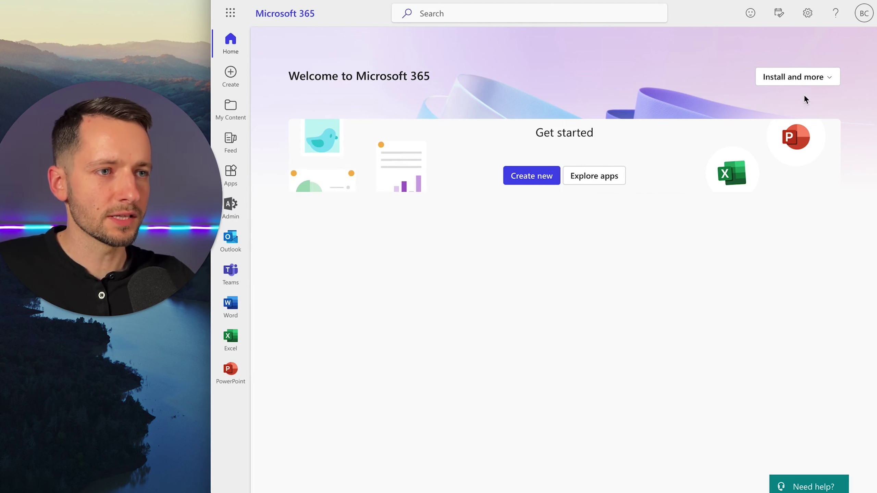
pyautogui.click(829, 80)
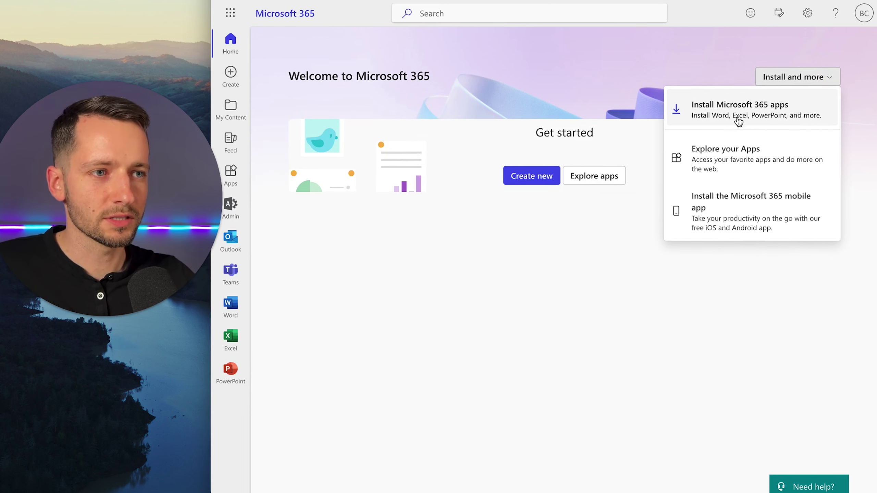
pyautogui.click(712, 119)
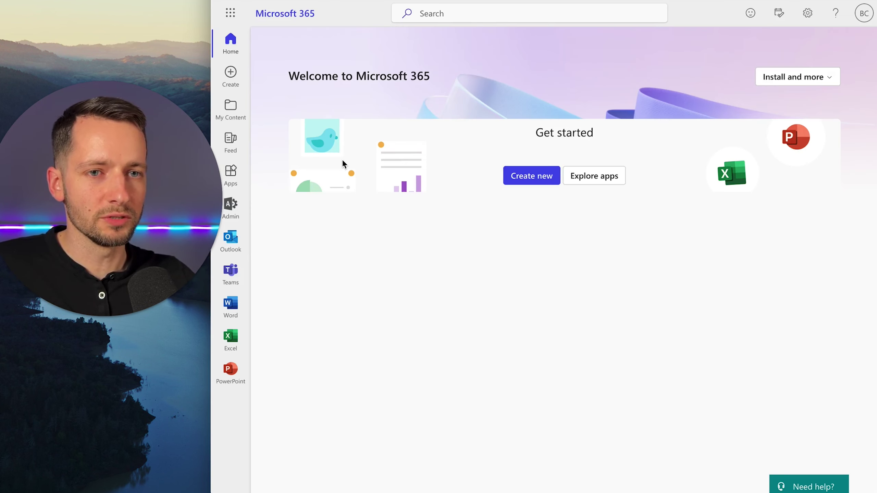
# Open the app launcher listing all Microsoft 365 apps, including Admin
pyautogui.click(230, 13)
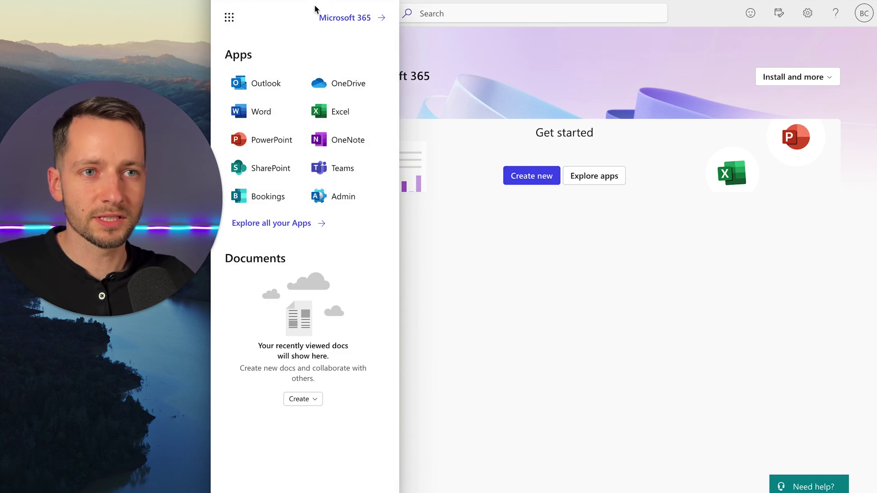